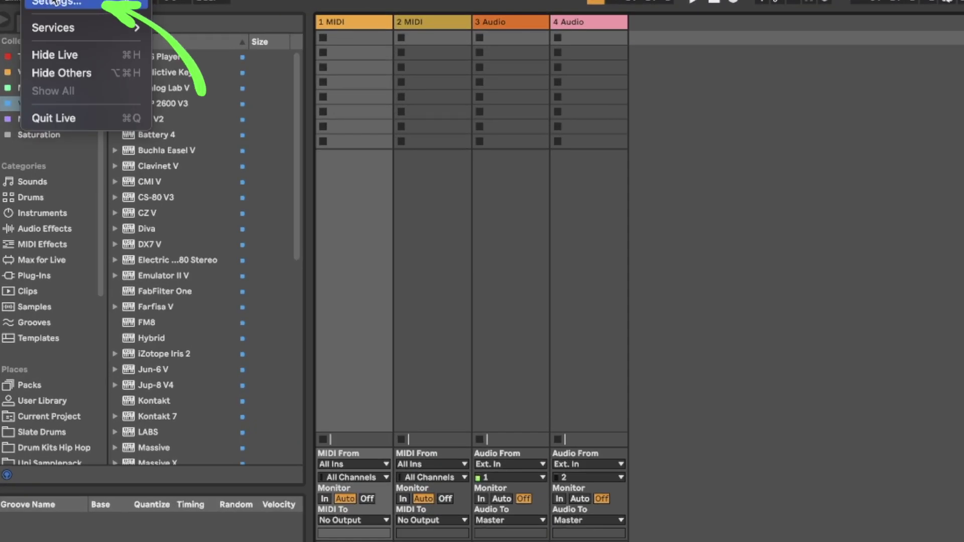
Review the Audio Buffer Size and Look/Feel Theme options in Live's Settings.
{"action": "left_click", "coordinate": [55, 6]}
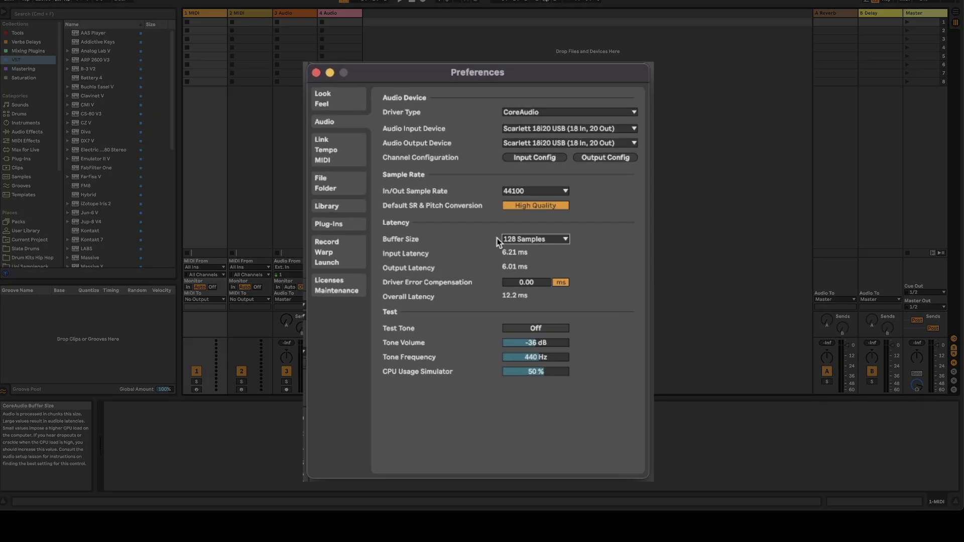
{"action": "left_click", "coordinate": [507, 240]}
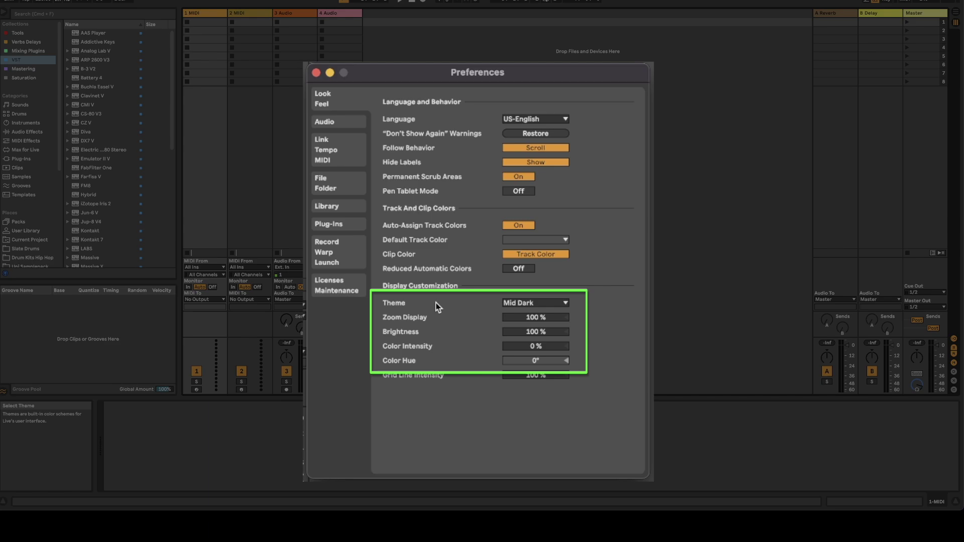
{"action": "left_click", "coordinate": [505, 304]}
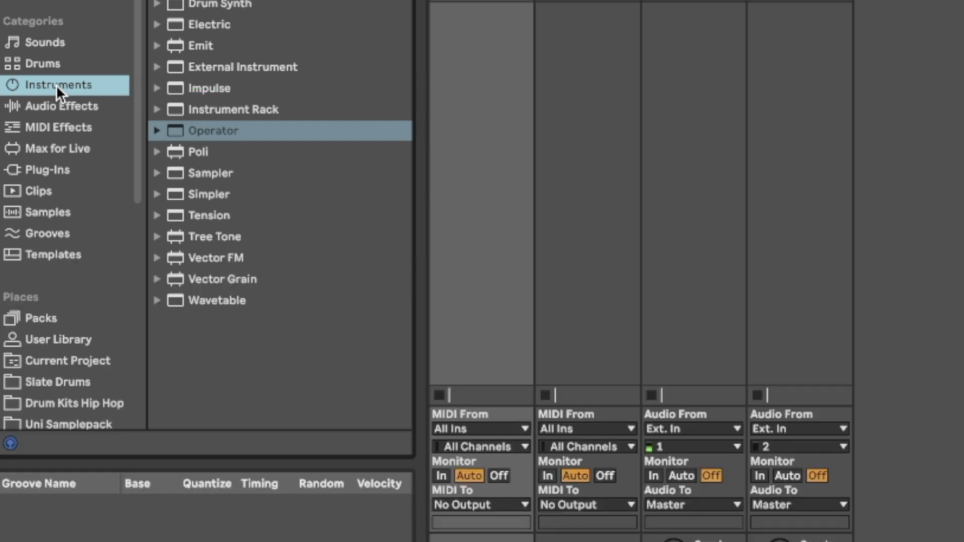
Browse the Sounds, Drums and Plug-Ins browser categories, finishing on Plug-Ins.
{"action": "left_click", "coordinate": [46, 42]}
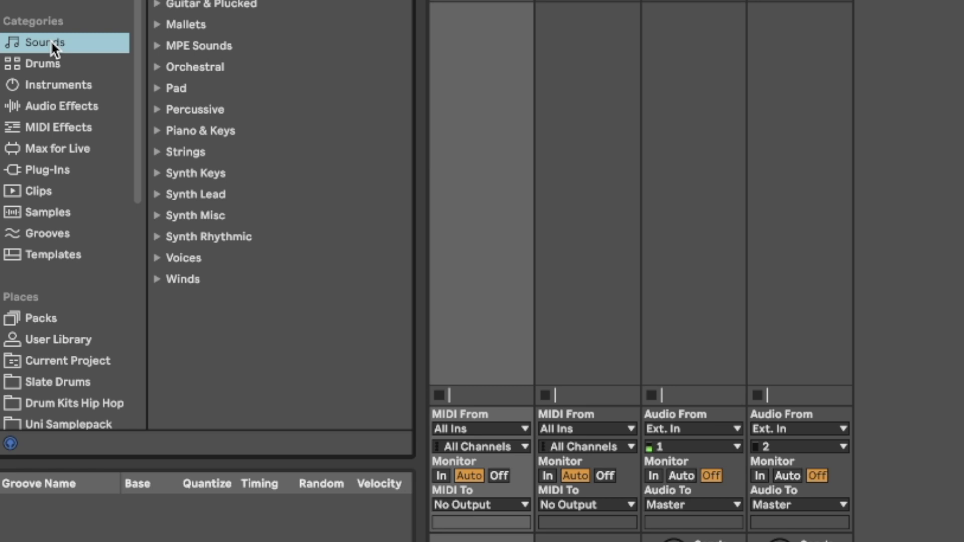
{"action": "left_click", "coordinate": [55, 63]}
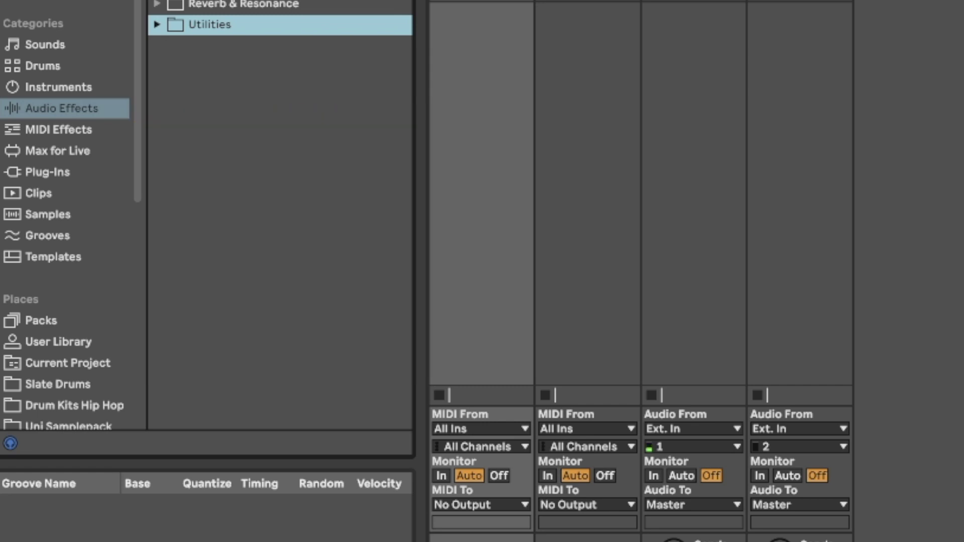
{"action": "left_click", "coordinate": [51, 172]}
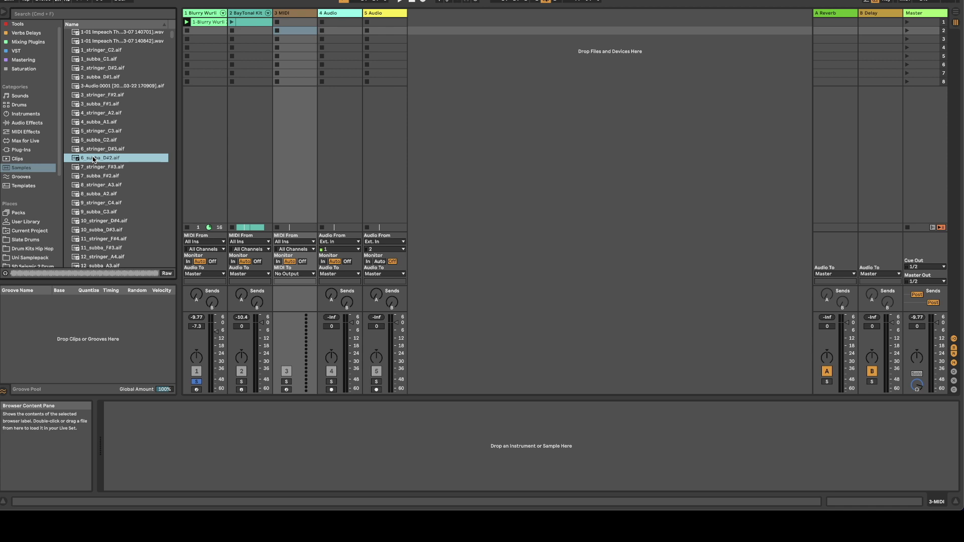
Load 6_subba_D#2.aif onto track 3 and set global launch quantization to None.
{"action": "double_click", "coordinate": [93, 158]}
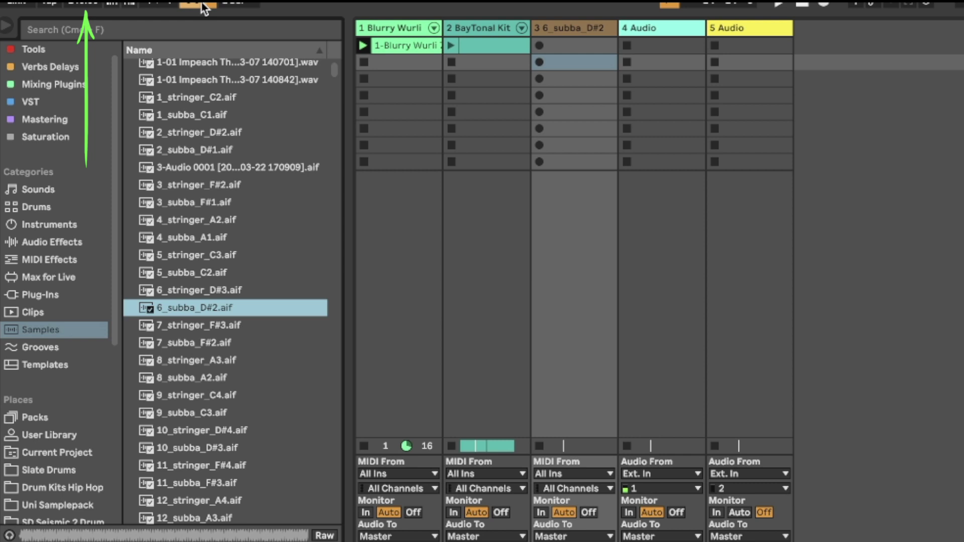
{"action": "left_click", "coordinate": [212, 5]}
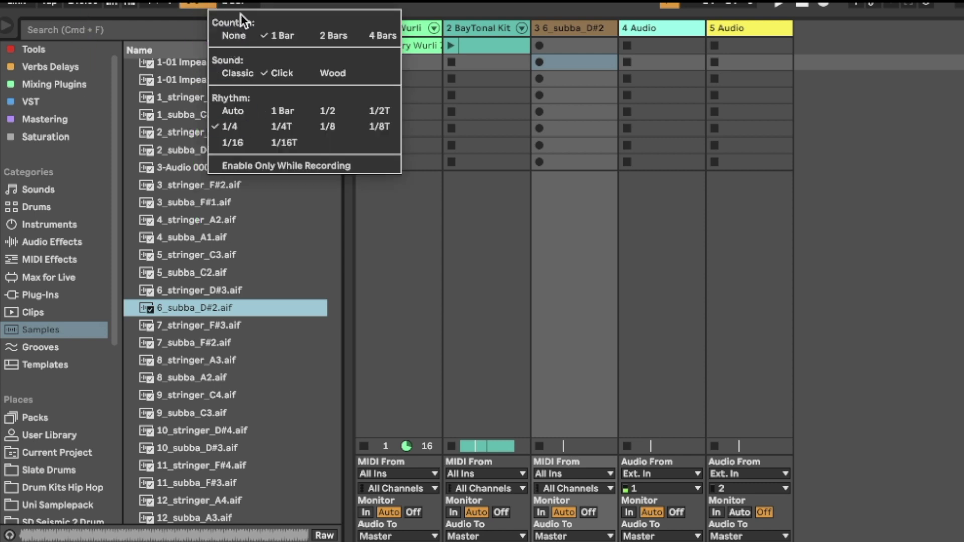
{"action": "left_click", "coordinate": [256, 5]}
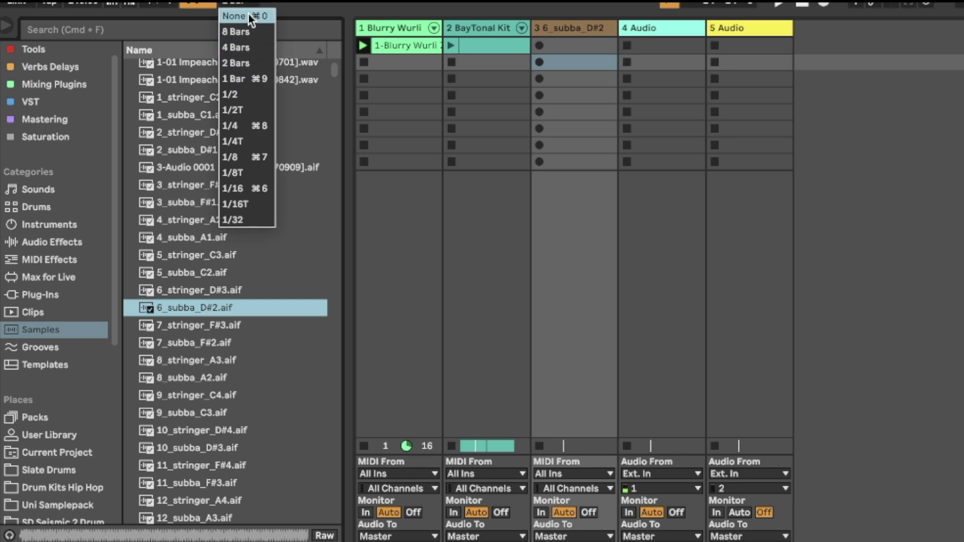
{"action": "left_click", "coordinate": [245, 16]}
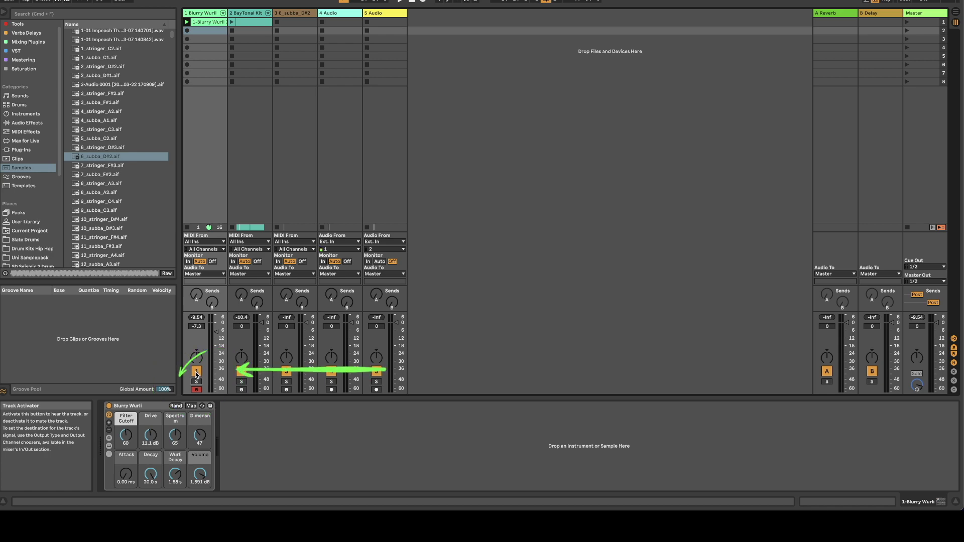
Raise the mixer splitter to enlarge the mixer section.
{"action": "left_click_drag", "start_coordinate": [219, 311], "coordinate": [219, 293]}
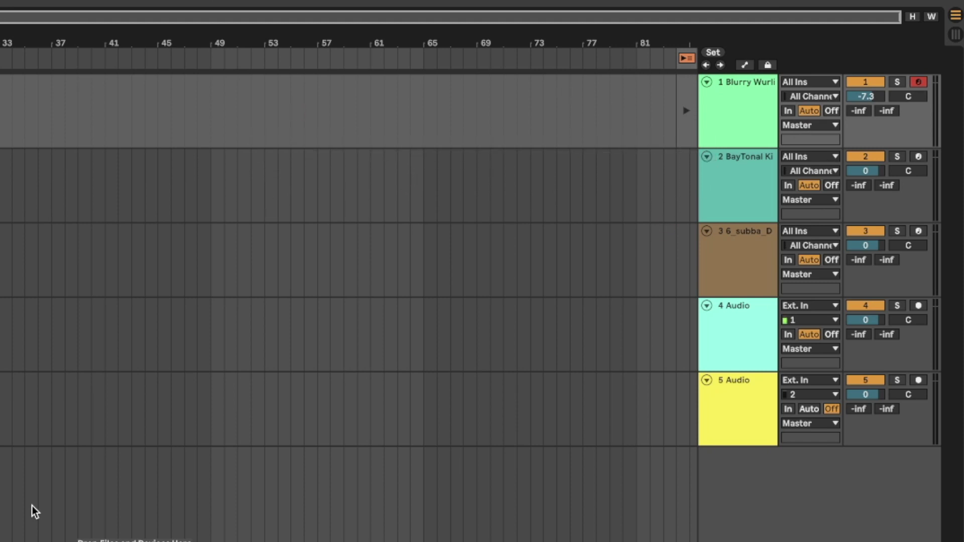
Toggle between Session and Arrangement View, ending in Session View.
{"action": "key", "text": "Tab"}
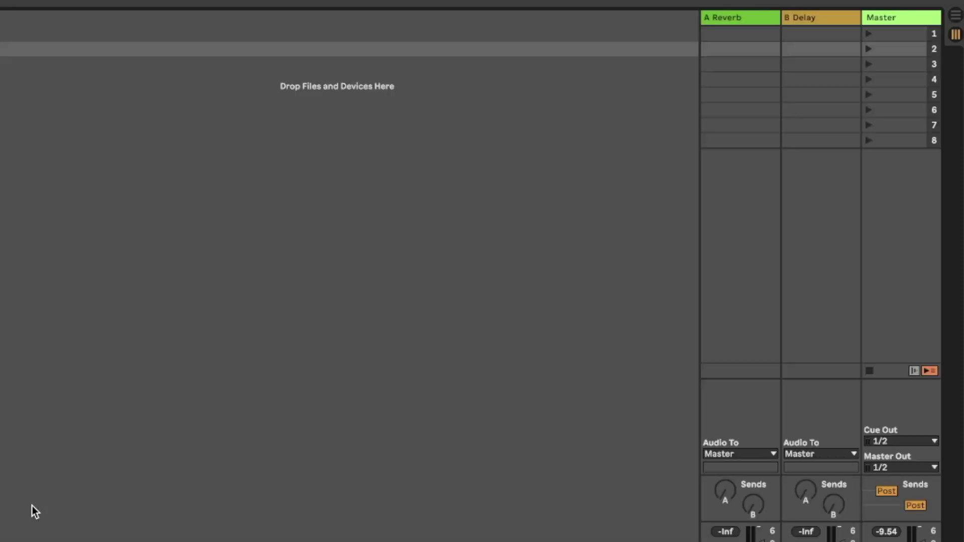
{"action": "key", "text": "Tab"}
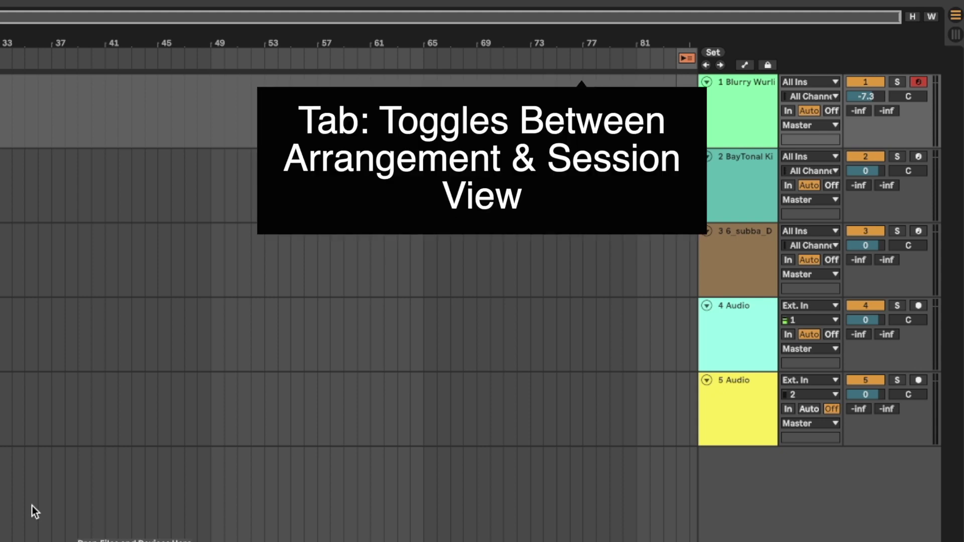
{"action": "left_click", "coordinate": [954, 16]}
{"action": "left_click", "coordinate": [955, 34]}
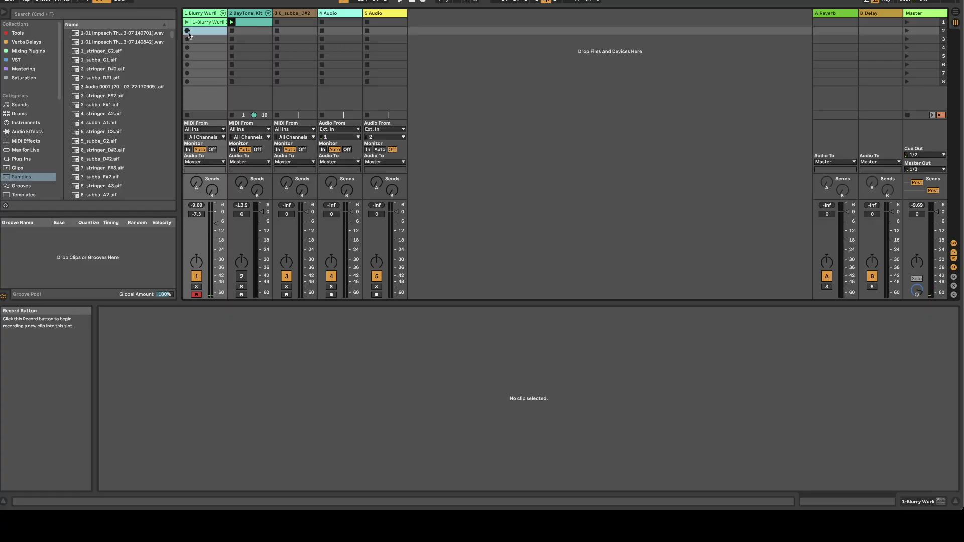
Record chords into Blurry Wurli's second clip slot and select the new clip.
{"action": "left_click", "coordinate": [187, 32]}
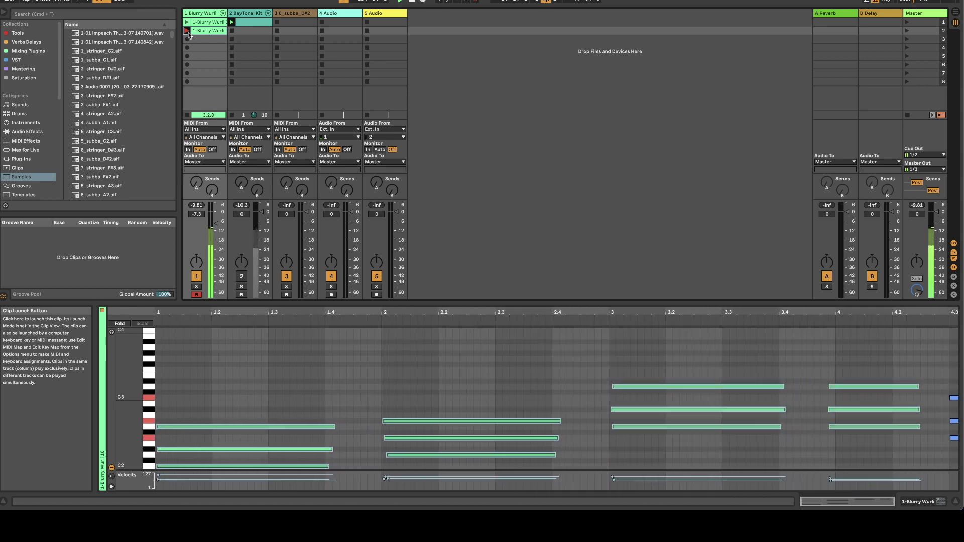
{"action": "left_click", "coordinate": [203, 30]}
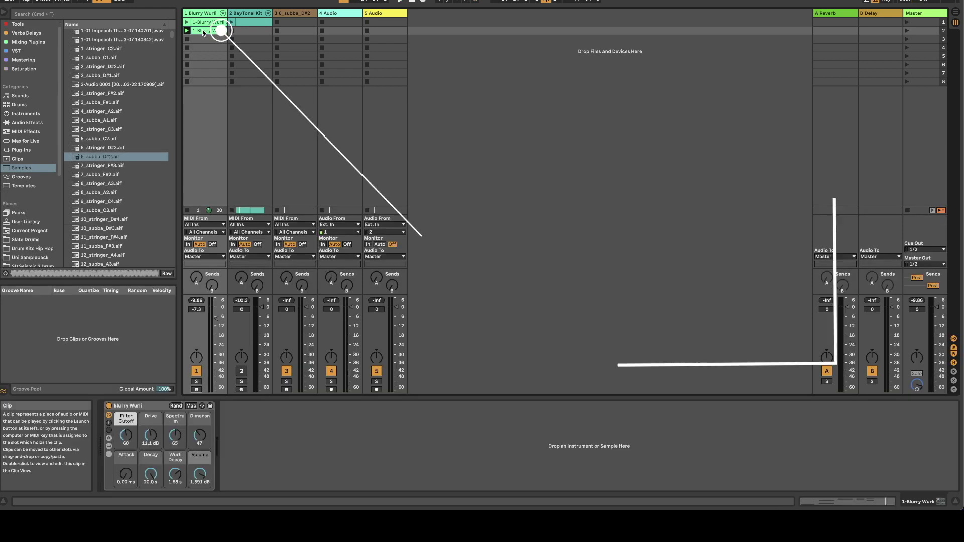
Set the chord clip's loop end to bar 5, select all notes, and open Quantize Settings.
{"action": "double_click", "coordinate": [203, 30]}
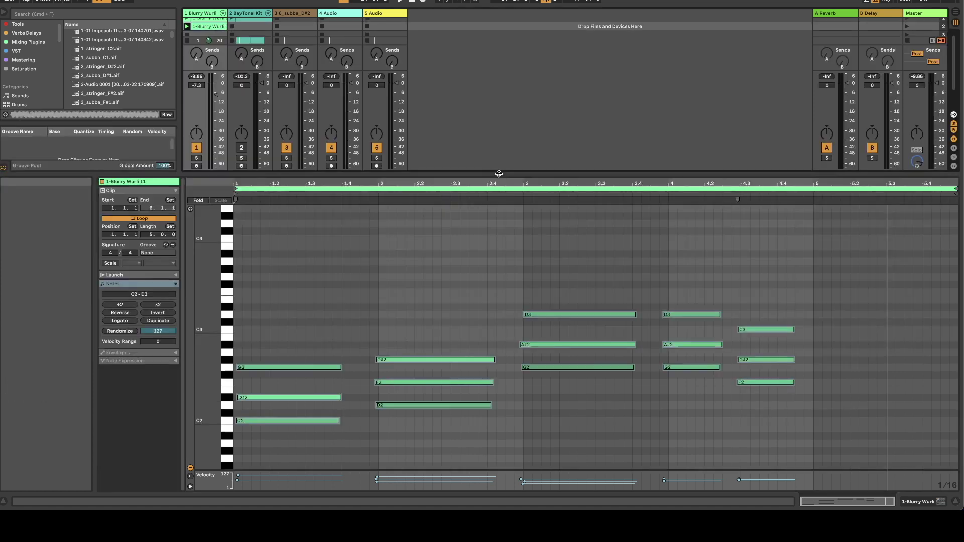
{"action": "left_click_drag", "start_coordinate": [497, 345], "coordinate": [498, 181]}
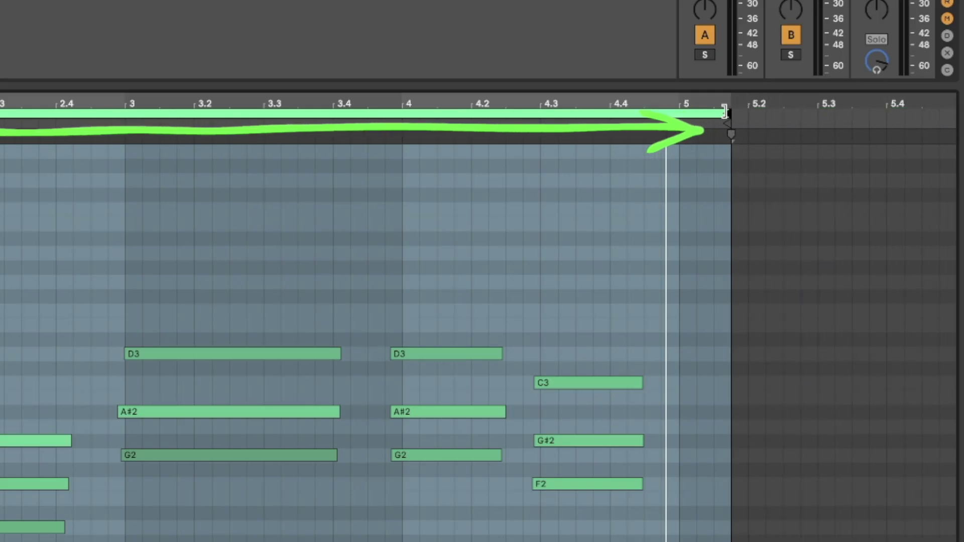
{"action": "left_click_drag", "start_coordinate": [724, 113], "coordinate": [683, 115]}
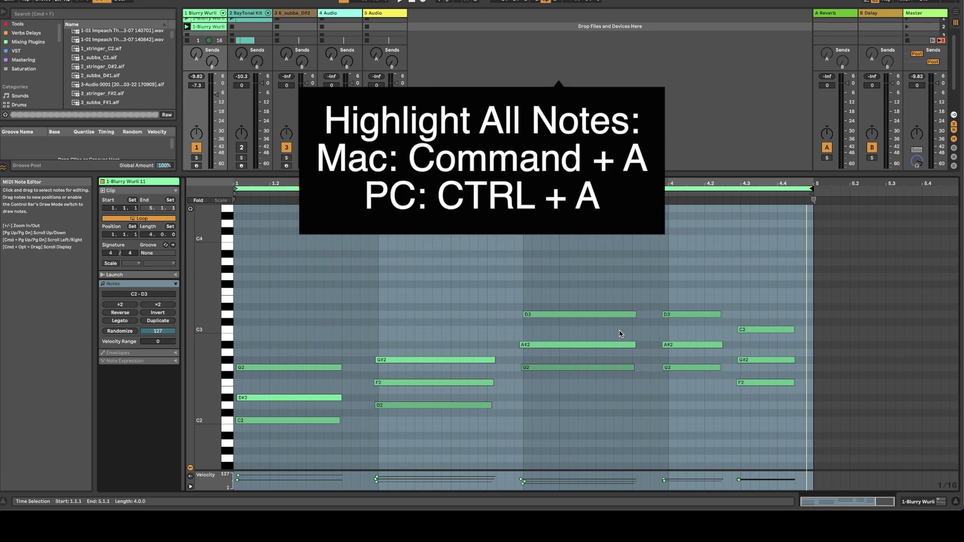
{"action": "key", "text": "ctrl+a"}
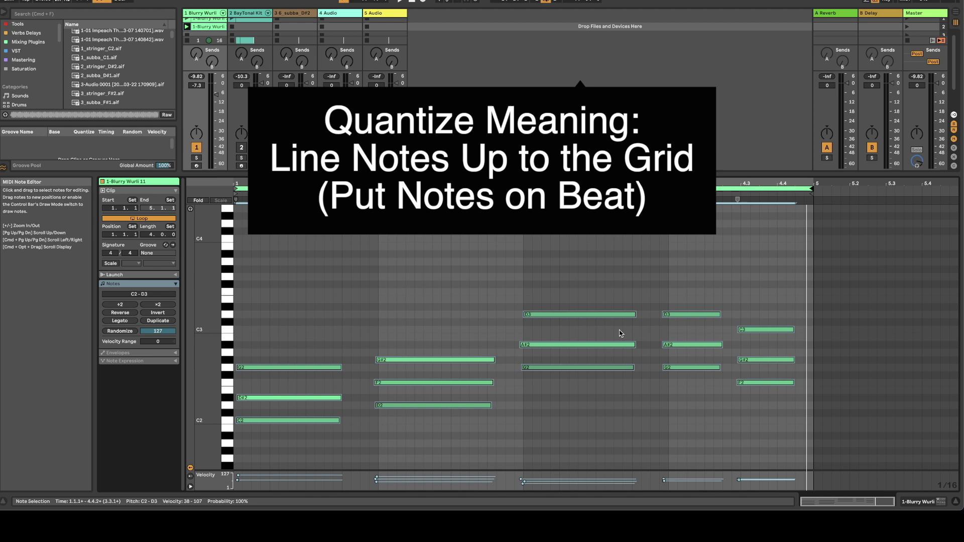
{"action": "key", "text": "ctrl+shift+u"}
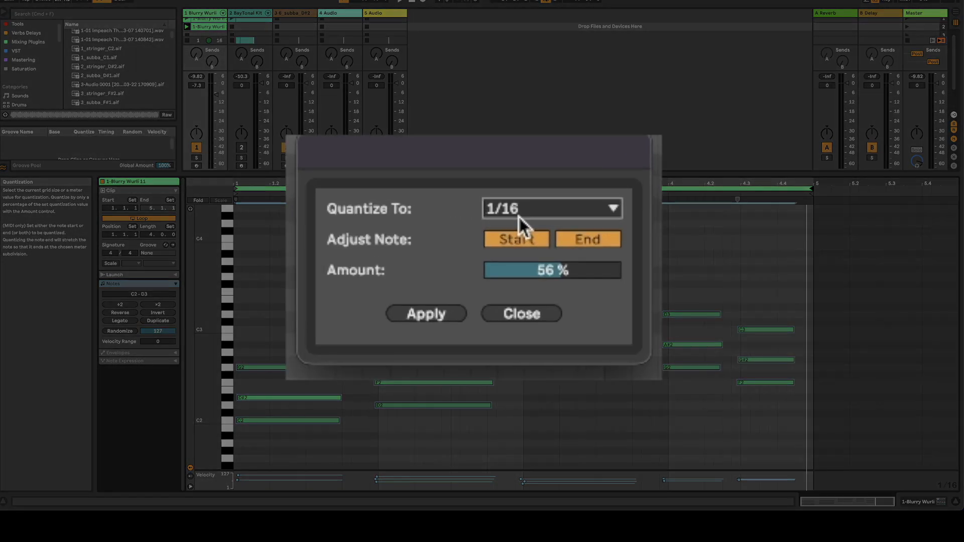
Quantize the chord notes' starts and ends to 1/16 at 56% amount.
{"action": "left_click", "coordinate": [518, 213]}
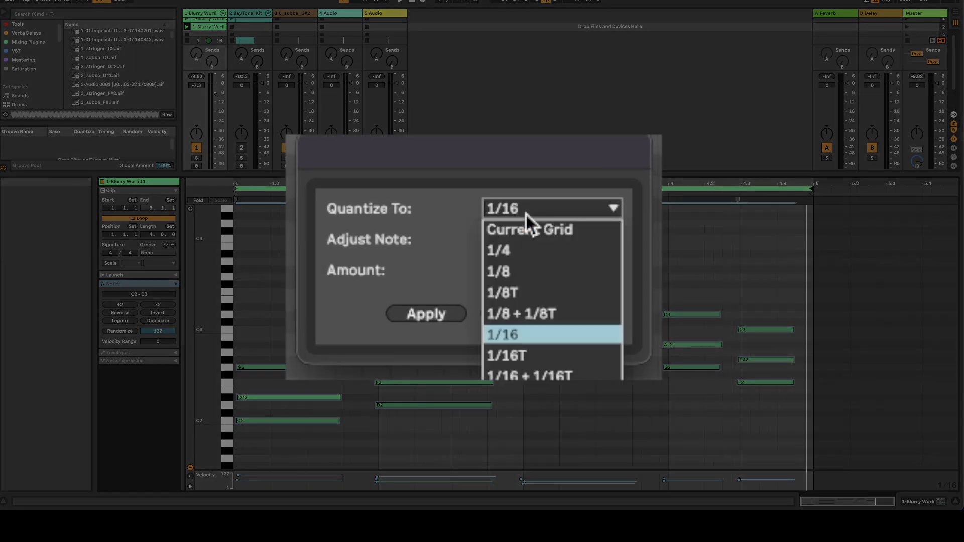
{"action": "left_click", "coordinate": [525, 213]}
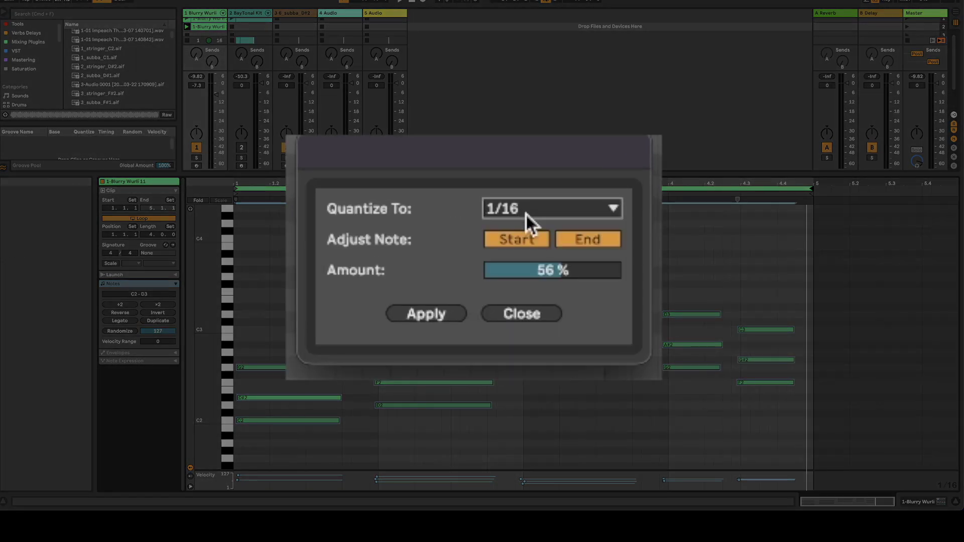
{"action": "left_click", "coordinate": [516, 242]}
{"action": "left_click", "coordinate": [576, 240]}
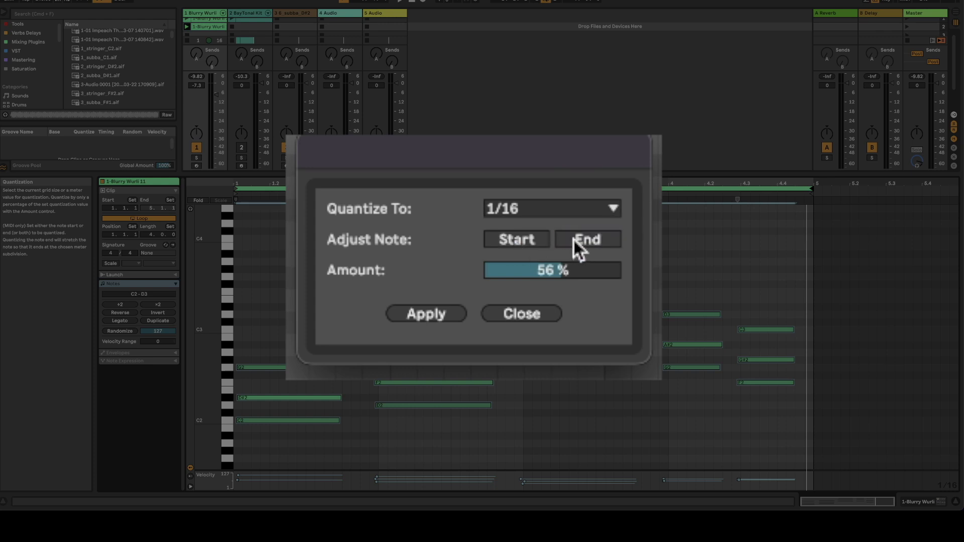
{"action": "left_click", "coordinate": [573, 238]}
{"action": "left_click", "coordinate": [539, 236]}
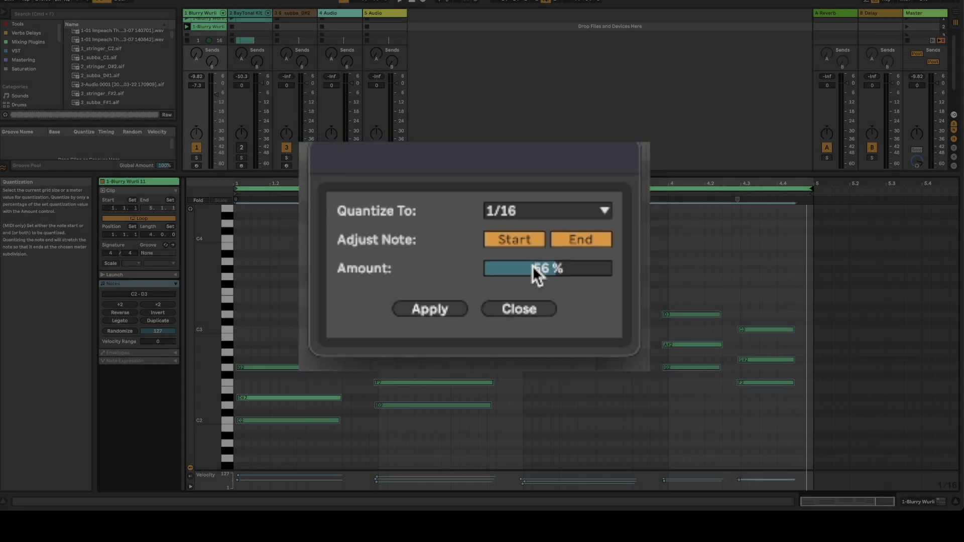
{"action": "key", "text": "Return"}
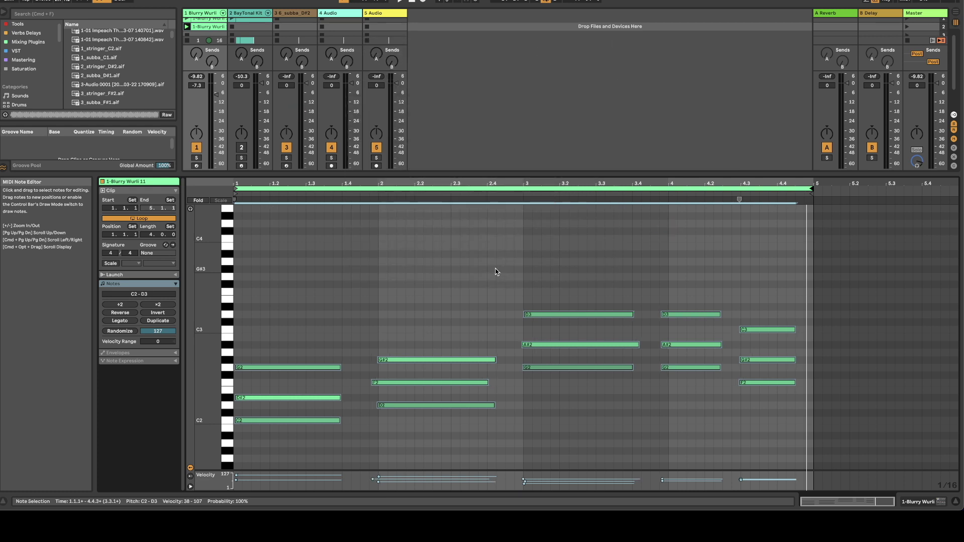
Move the A#2, D3 and G2 notes to start on bar 4, then play the clip.
{"action": "left_click", "coordinate": [407, 385]}
{"action": "left_click", "coordinate": [407, 385]}
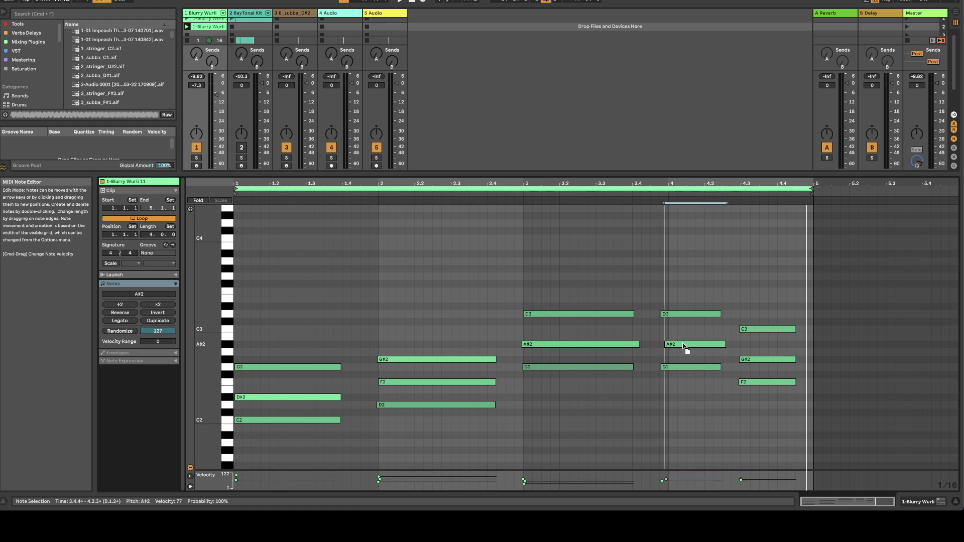
{"action": "left_click_drag", "start_coordinate": [678, 345], "coordinate": [681, 317]}
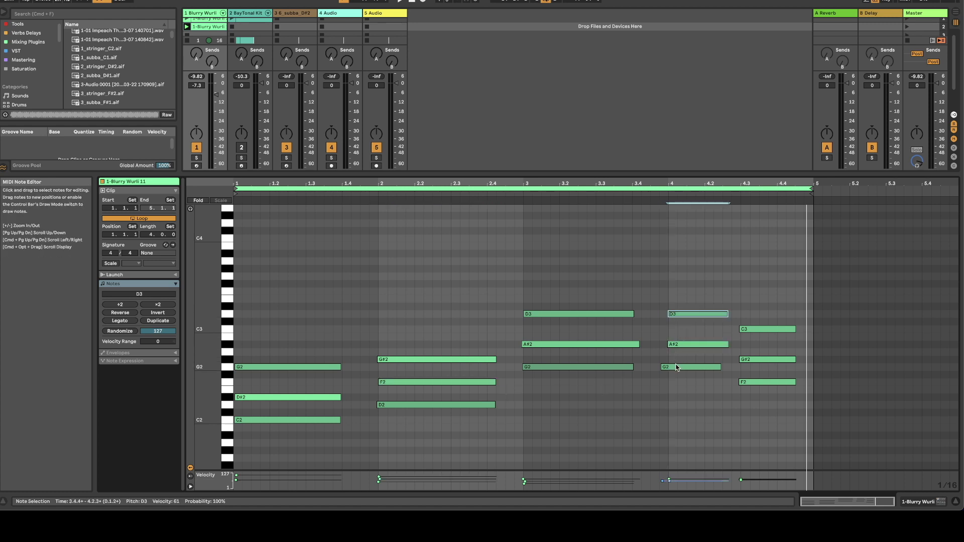
{"action": "left_click_drag", "start_coordinate": [678, 368], "coordinate": [683, 371]}
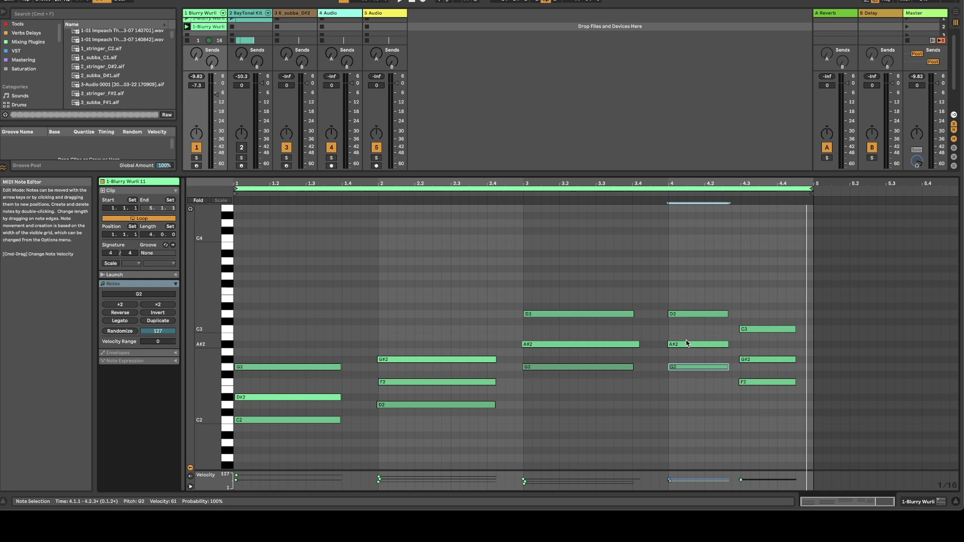
{"action": "key", "text": "space"}
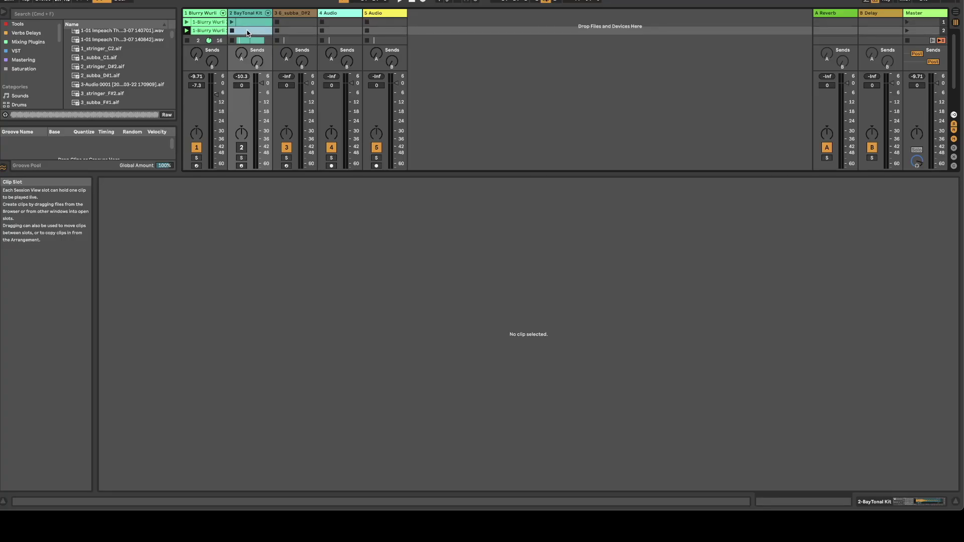
Create a new two-bar clip in an empty BayTonal Kit slot.
{"action": "double_click", "coordinate": [248, 33]}
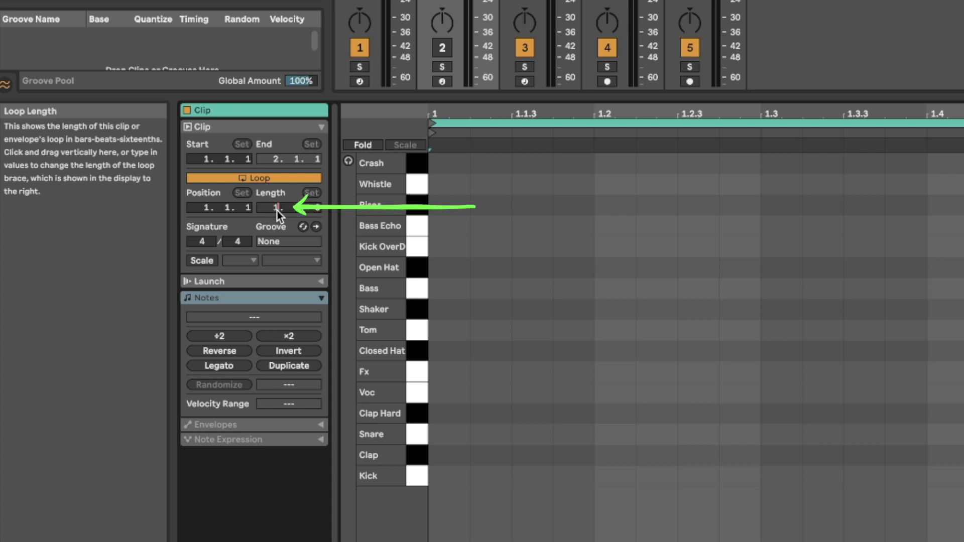
{"action": "type", "text": "2"}
{"action": "key", "text": "Return"}
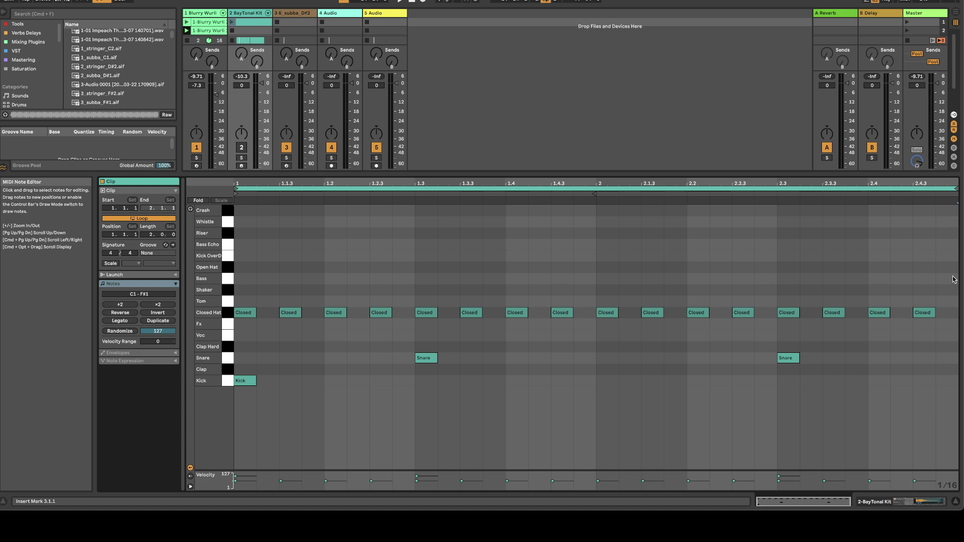
Select all the drum notes and paste the hat, snare and kick pattern again at bar 3.
{"action": "left_click_drag", "start_coordinate": [952, 279], "coordinate": [201, 403]}
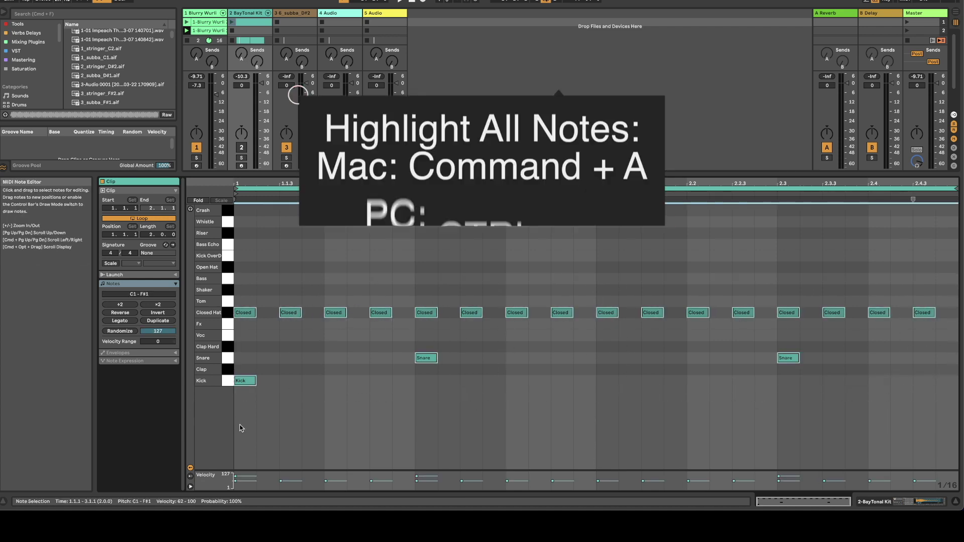
{"action": "left_click", "coordinate": [279, 414]}
{"action": "key", "text": "ctrl+a"}
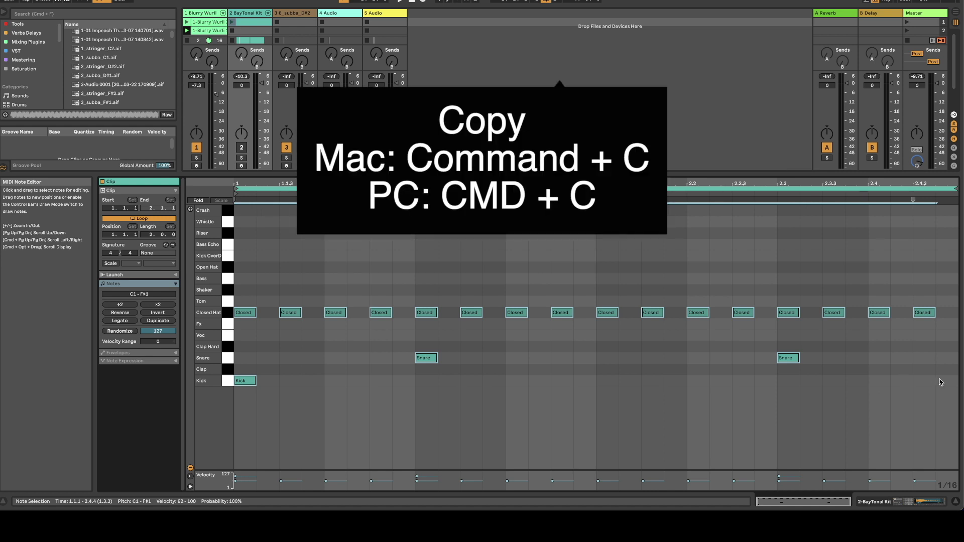
{"action": "left_click", "coordinate": [958, 385]}
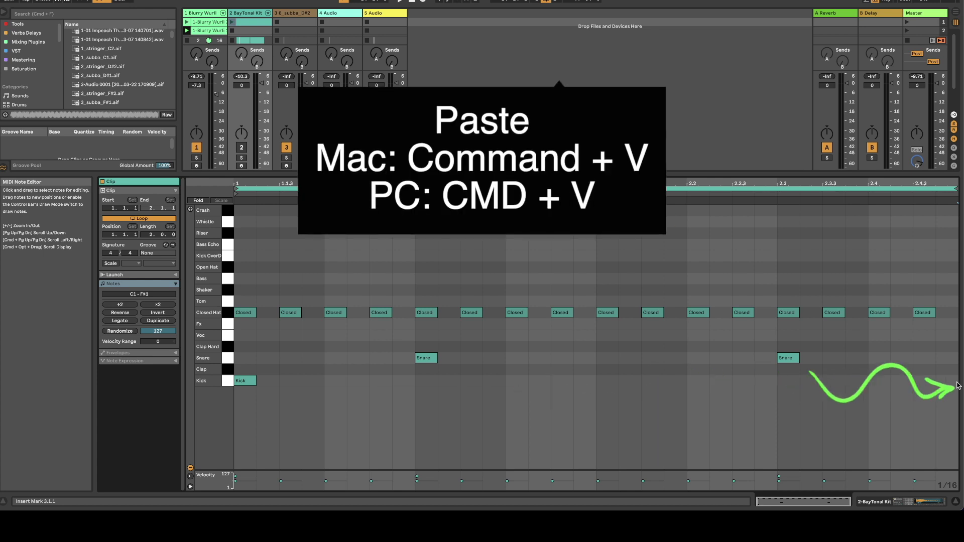
{"action": "key", "text": "ctrl+v"}
Zoom out on the drum clip and drag its loop end out to bar 5.
{"action": "key", "text": "w"}
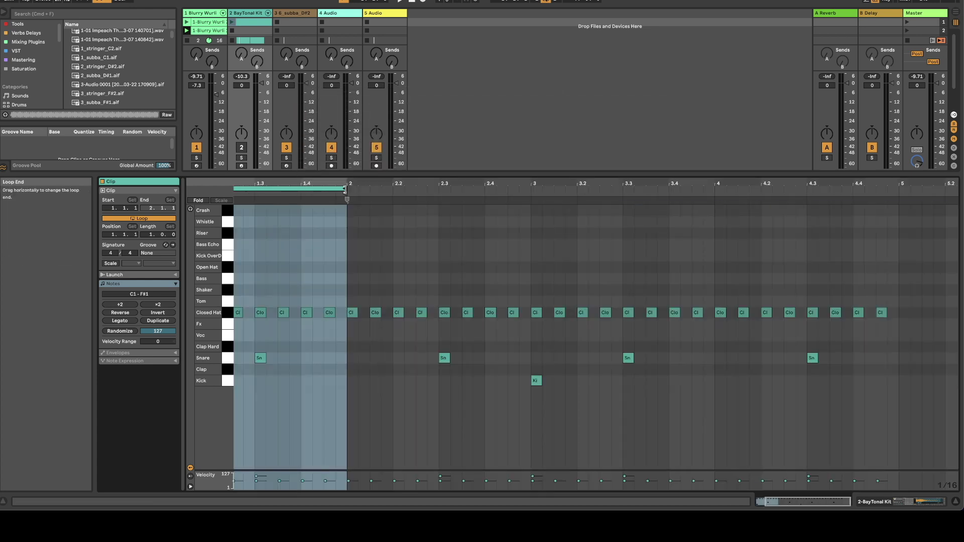
{"action": "left_click_drag", "start_coordinate": [345, 191], "coordinate": [898, 202]}
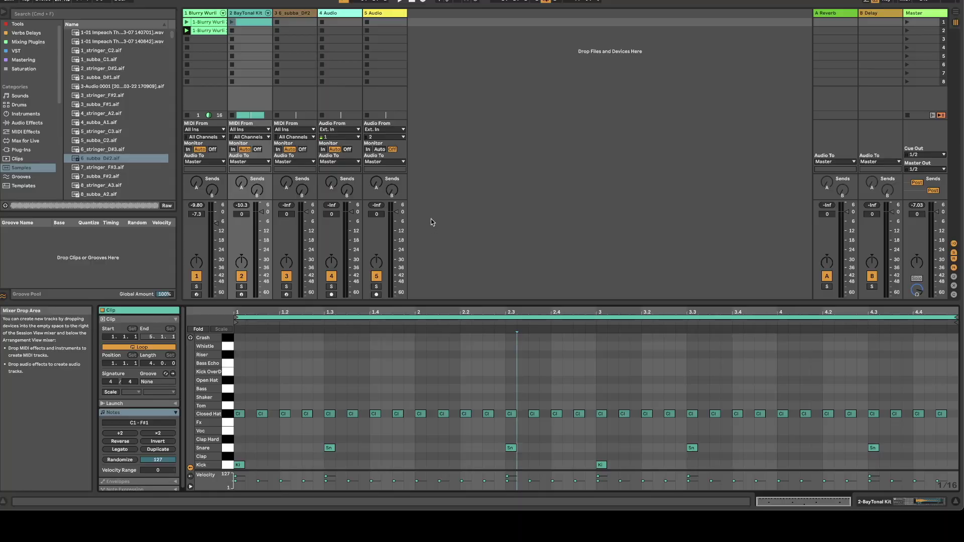
Set track 4 Audio's input to Ext. In, channel 1.
{"action": "left_click", "coordinate": [349, 17]}
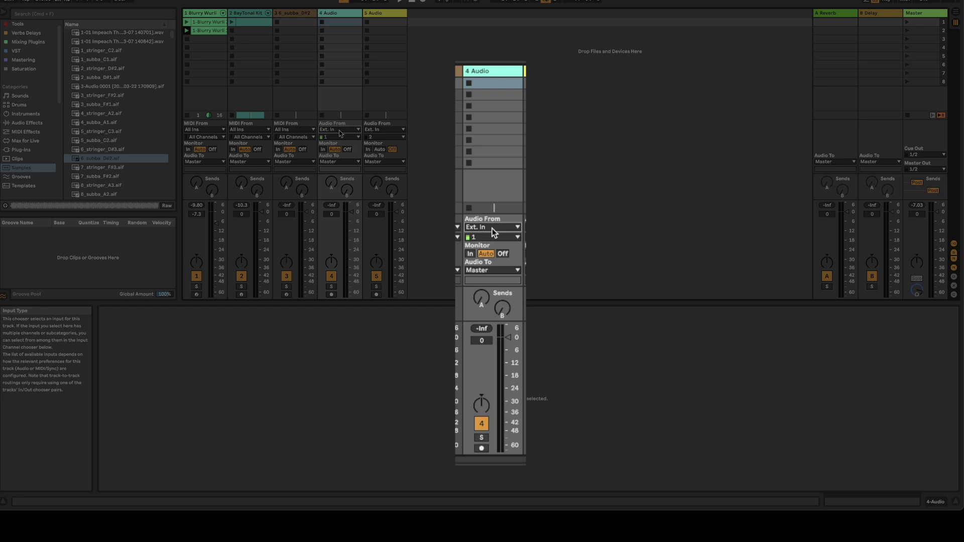
{"action": "left_click", "coordinate": [491, 228]}
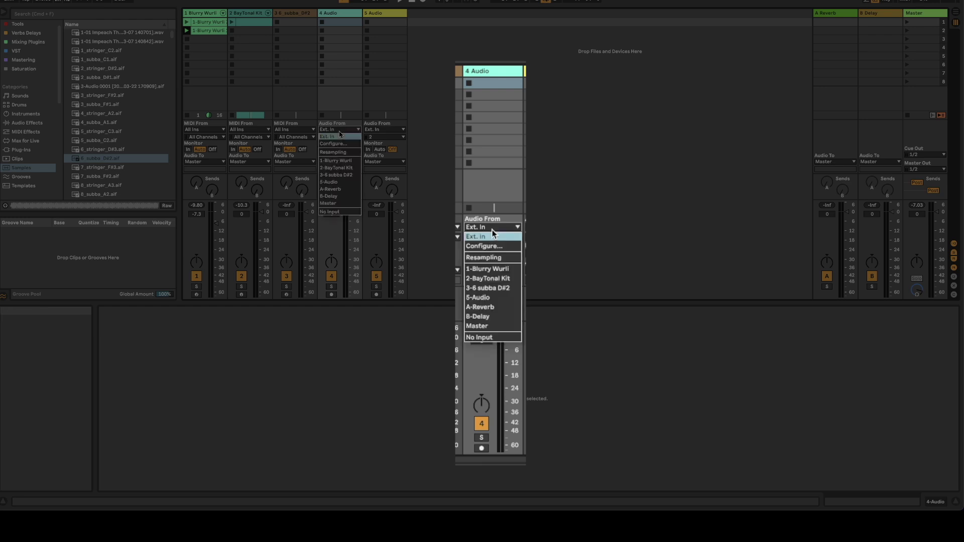
{"action": "left_click", "coordinate": [491, 236]}
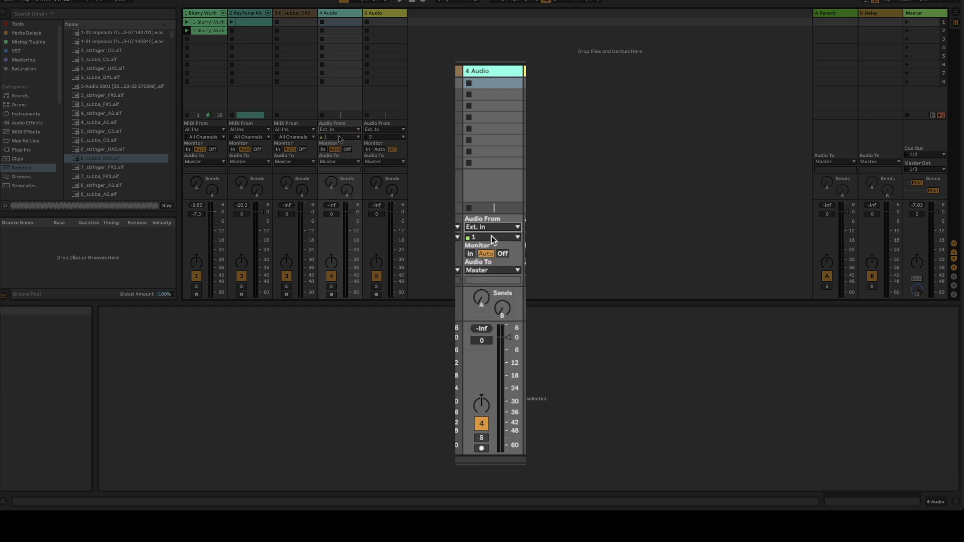
{"action": "left_click", "coordinate": [493, 237]}
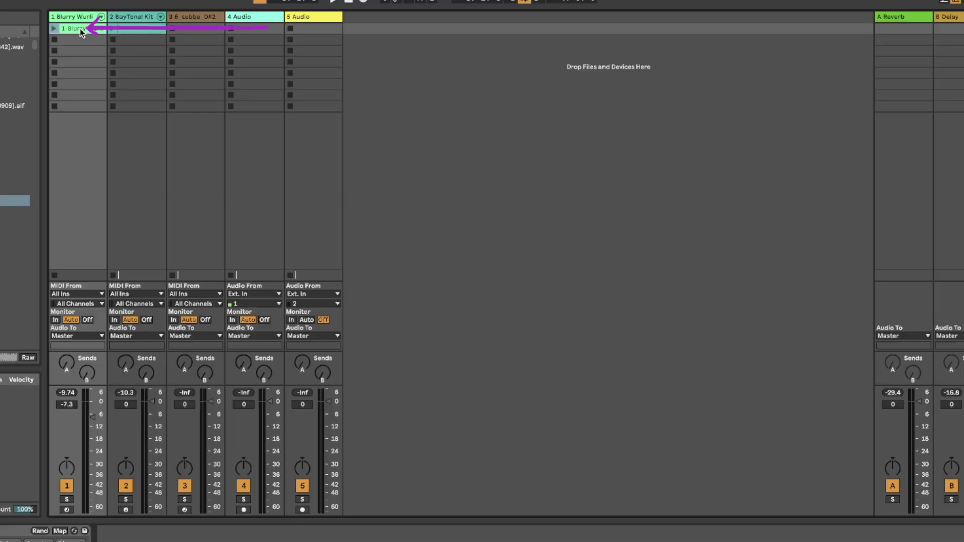
Place the chord and drum clips at bar 1 in Arrangement View and duplicate them to bar 9.
{"action": "key", "text": "Tab"}
{"action": "left_click_drag", "start_coordinate": [80, 28], "coordinate": [55, 73]}
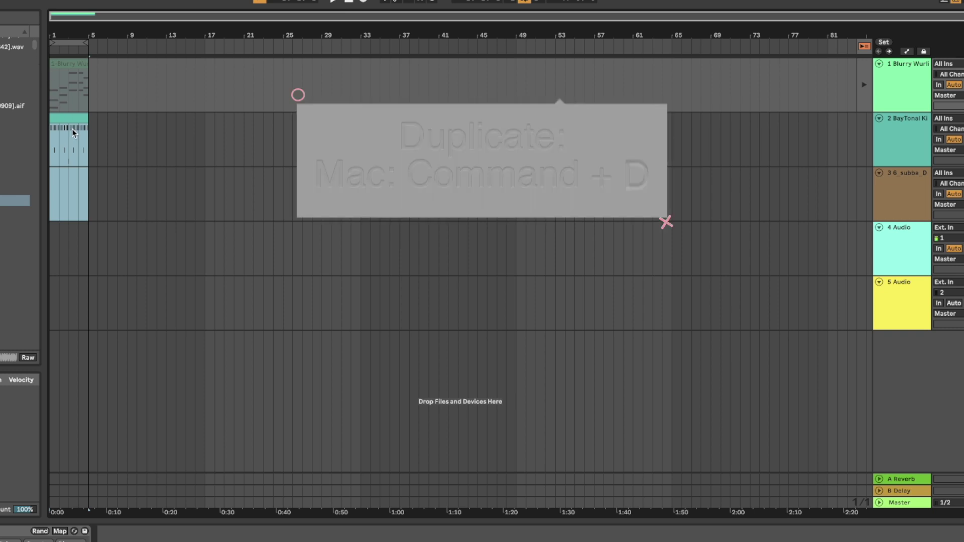
{"action": "key", "text": "ctrl+d"}
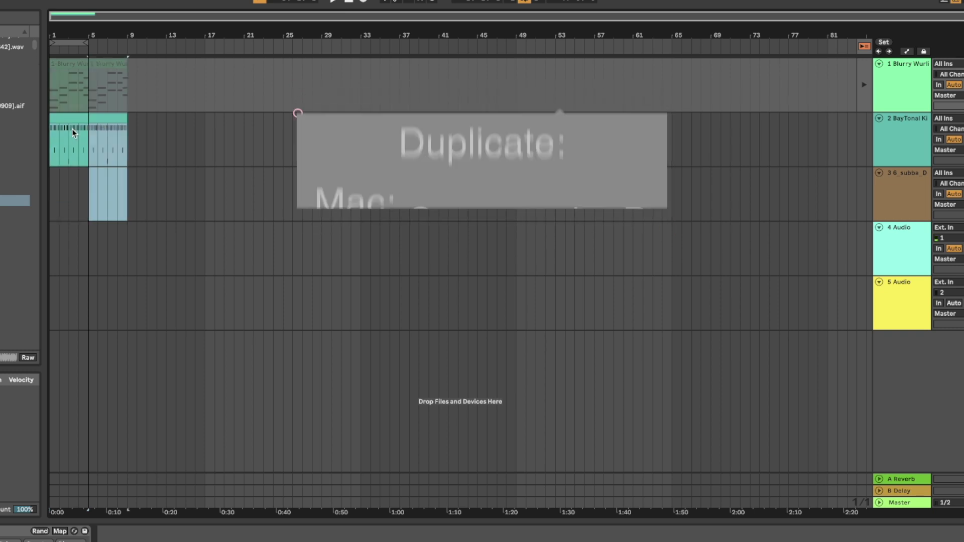
{"action": "left_click", "coordinate": [120, 136]}
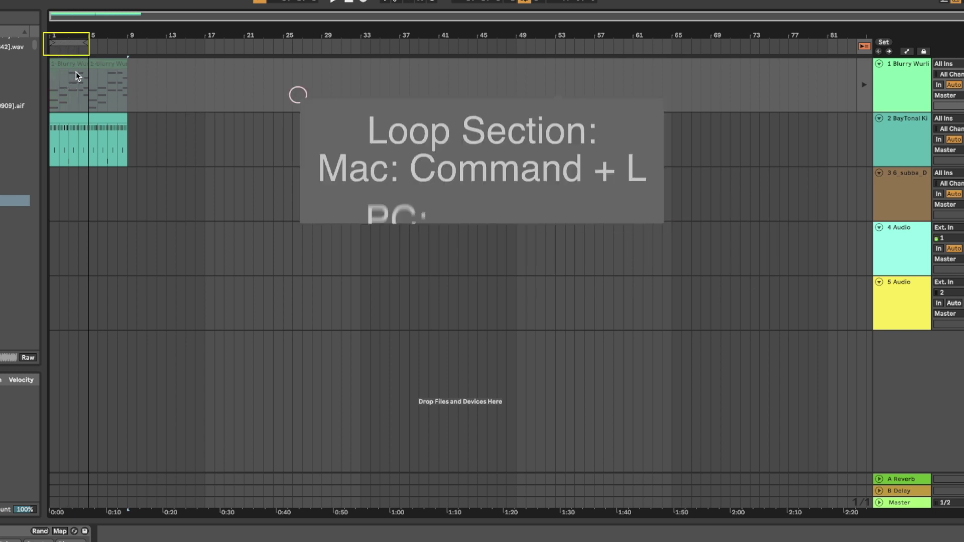
Set the arrangement loop brace to the selected clips' length, bars 1 to 9, with Cmd+L.
{"action": "key", "text": "ctrl+l"}
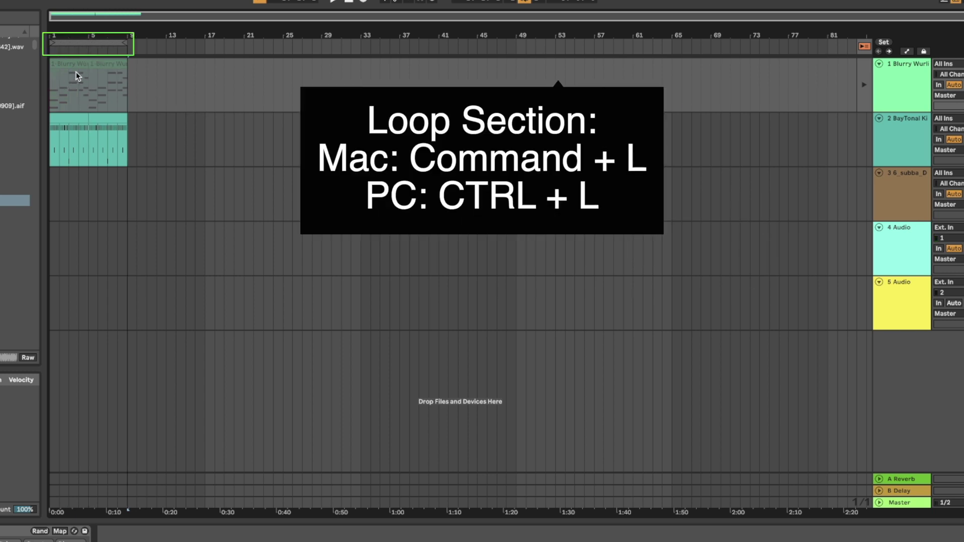